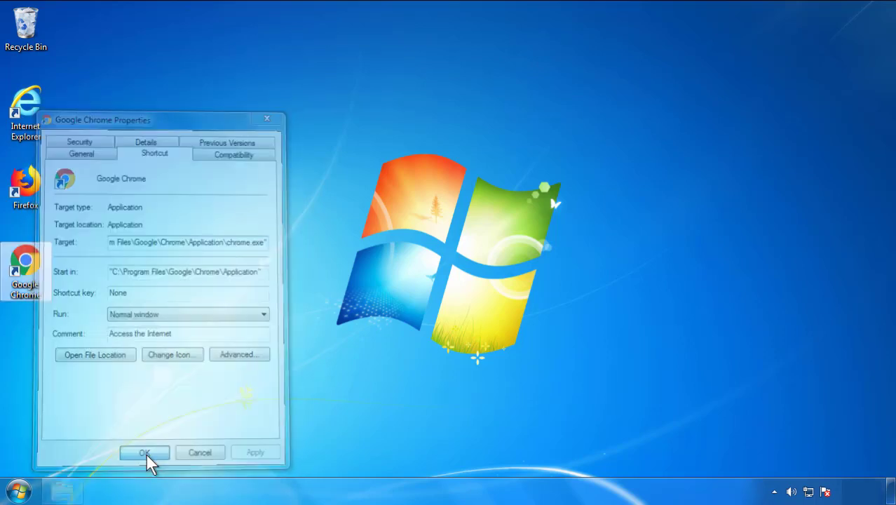
Close the Google Chrome shortcut's Properties window with OK
left_click(19, 491)
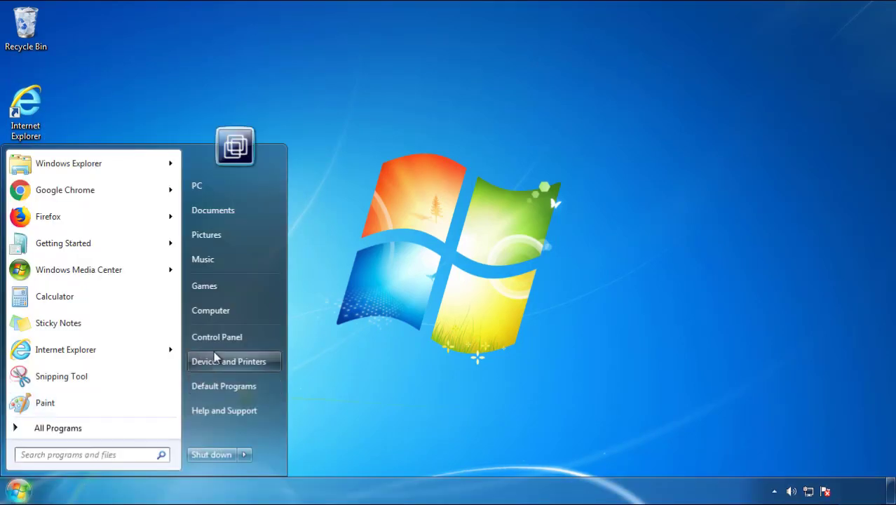
Uninstall SearchMine 2.00 via Control Panel's program list, sorted newest-installed first
left_click(225, 329)
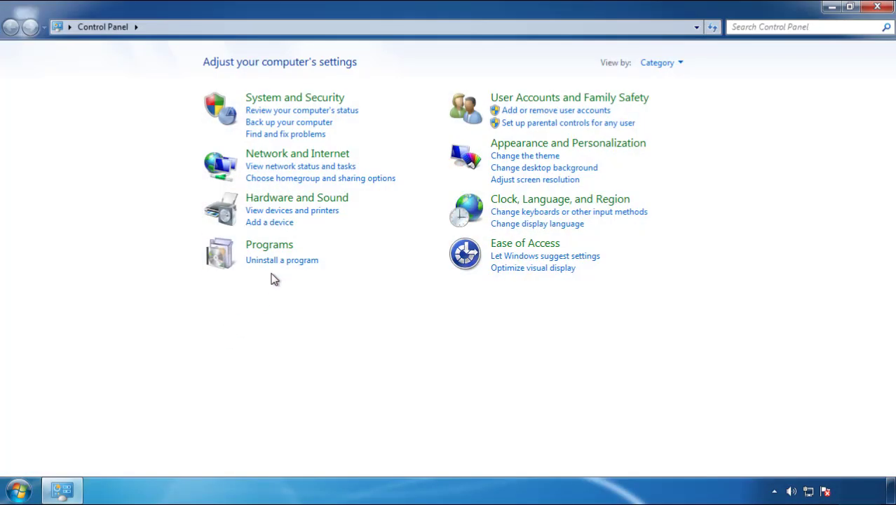
left_click(280, 263)
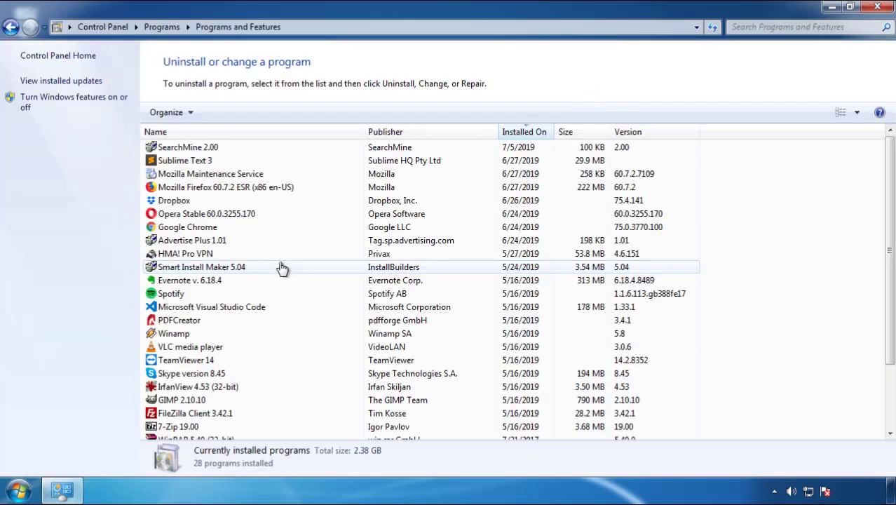
left_click(525, 133)
left_click(521, 134)
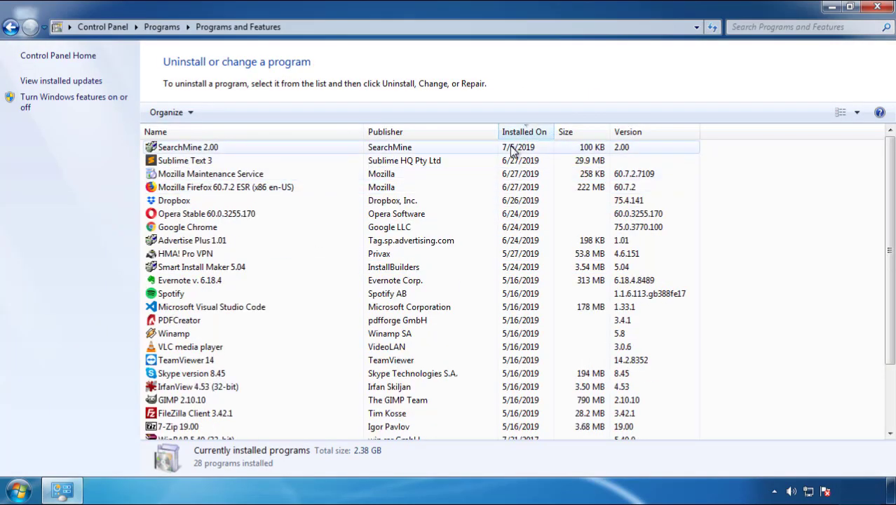
left_click(190, 150)
left_click(223, 113)
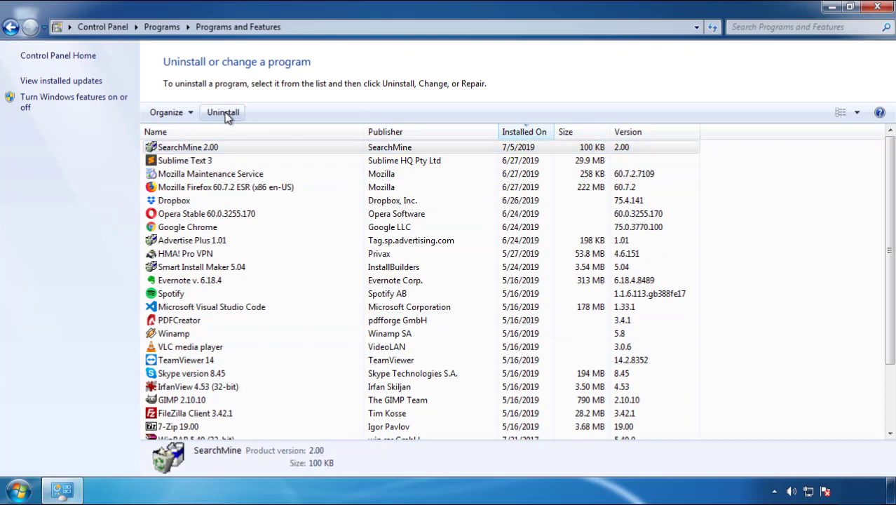
left_click(523, 373)
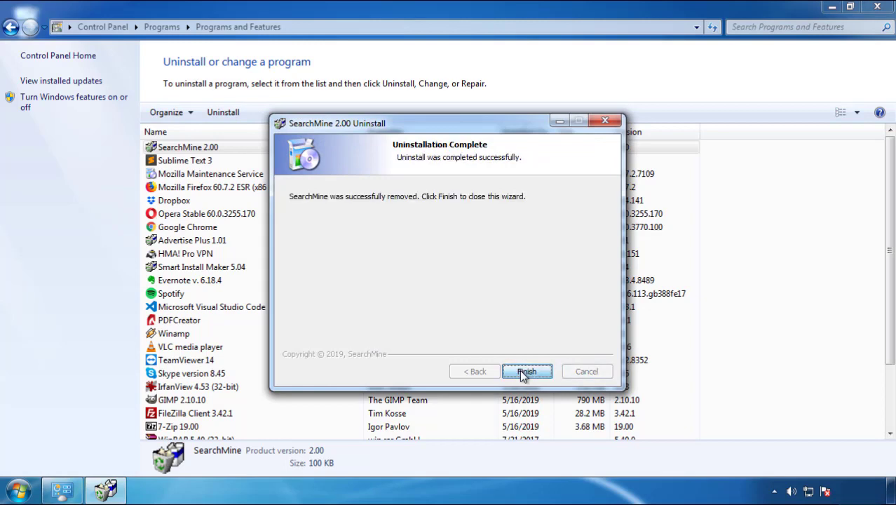
left_click(520, 370)
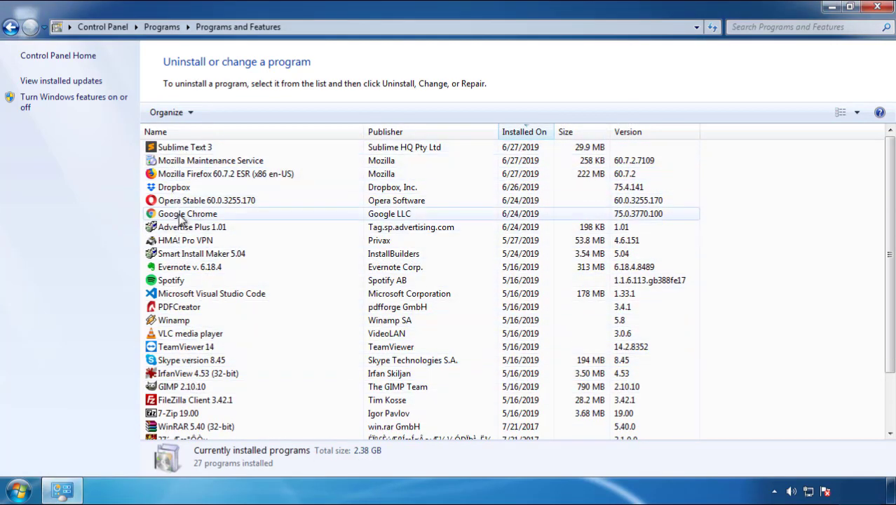
Close the programs window and restart the PC into Safe Mode
left_click(878, 10)
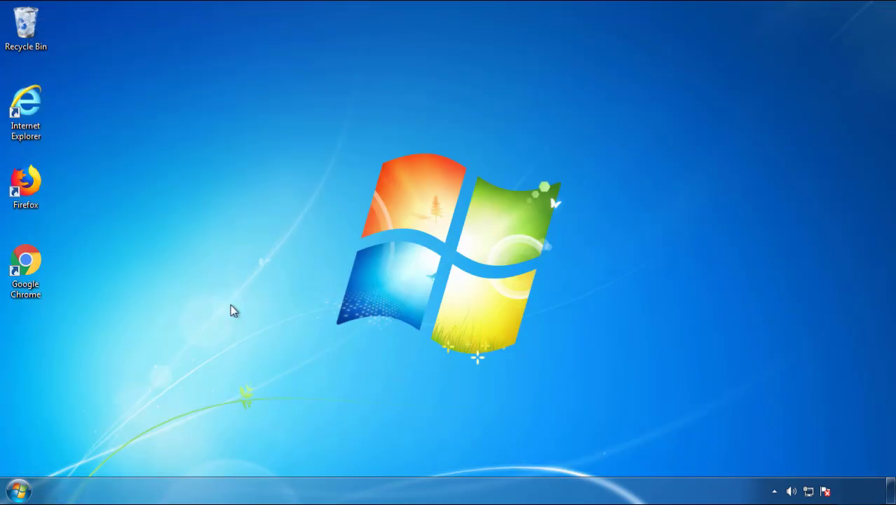
left_click(15, 495)
mouse_move(243, 456)
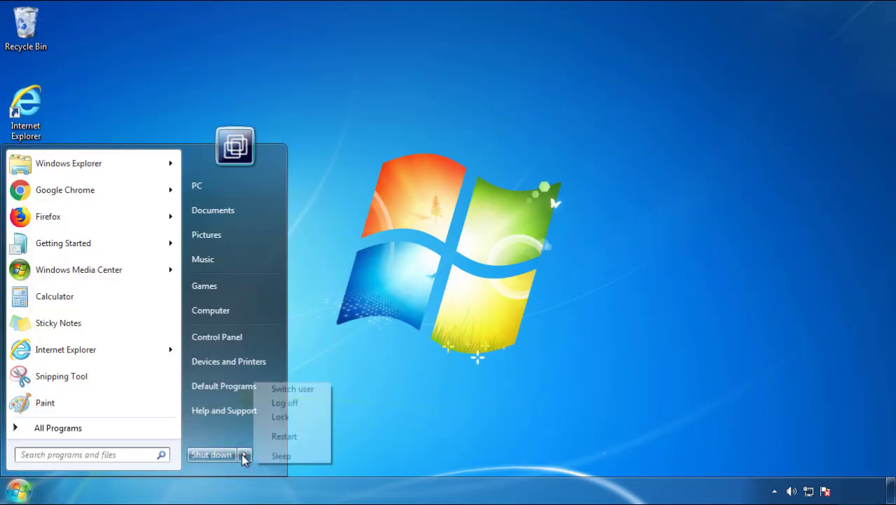
left_click(298, 443)
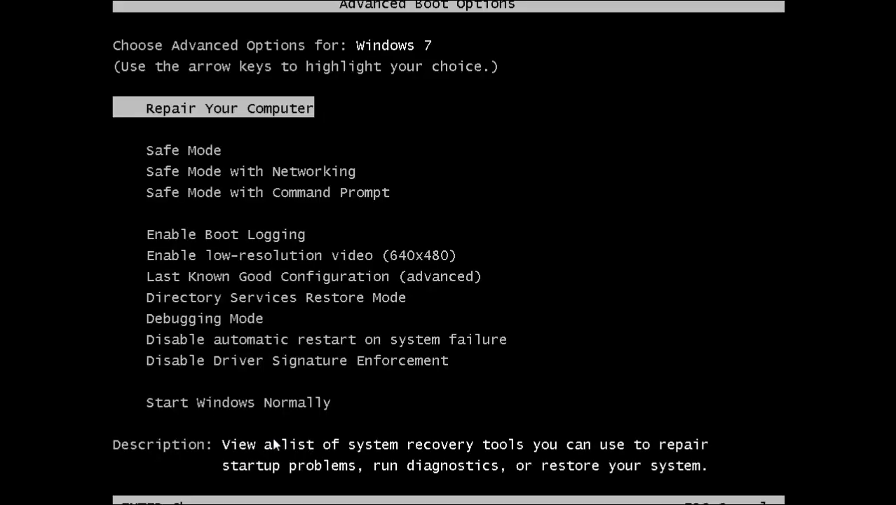
key("Down")
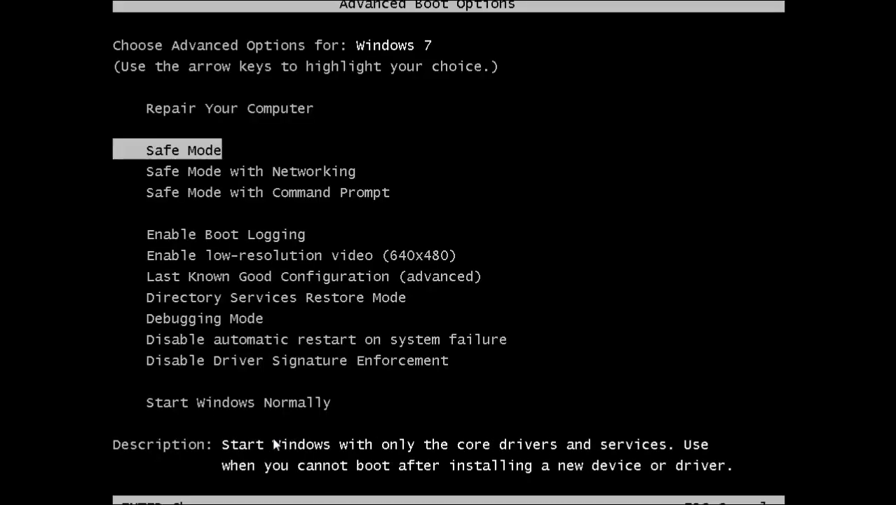
key("Return")
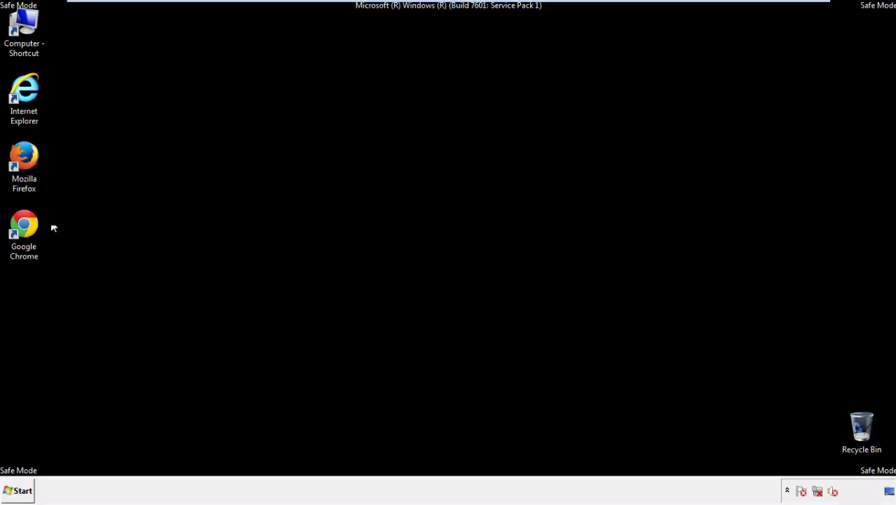
Launch Firefox, decline the default-browser prompt, and show the Menu Bar
double_click(32, 163)
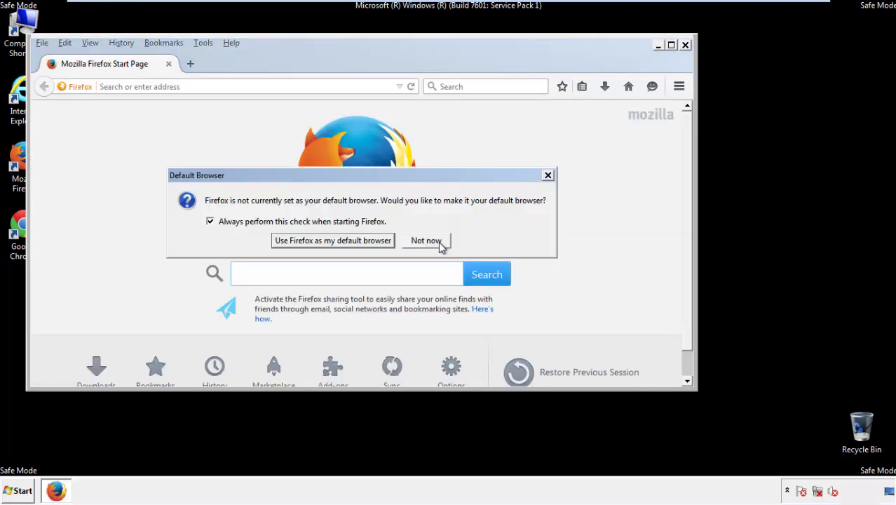
left_click(428, 240)
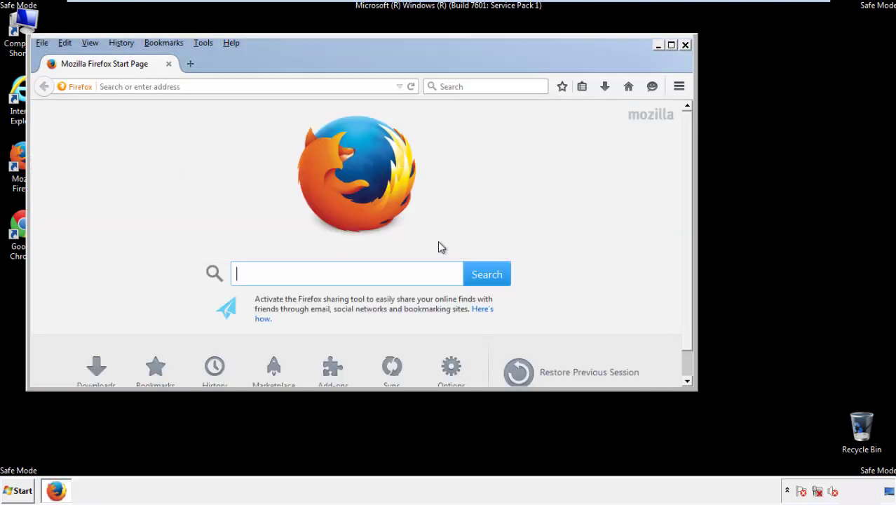
right_click(273, 57)
left_click(299, 106)
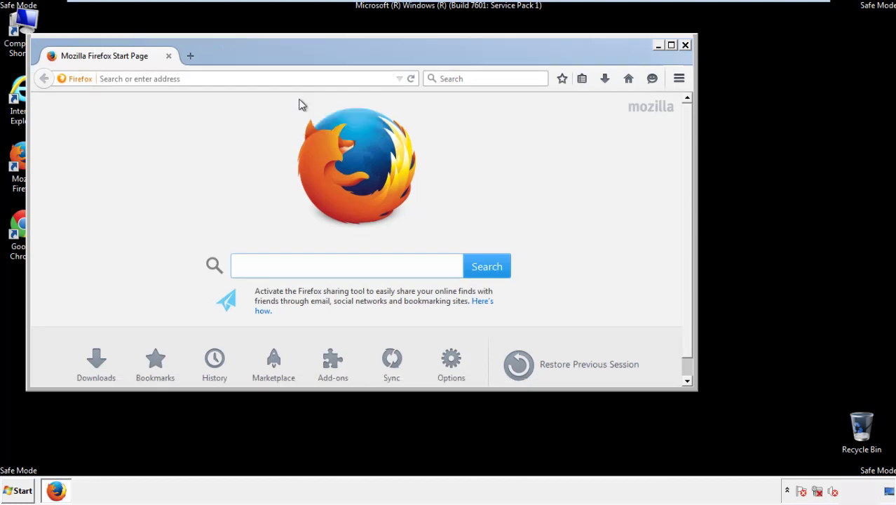
right_click(282, 58)
left_click(302, 111)
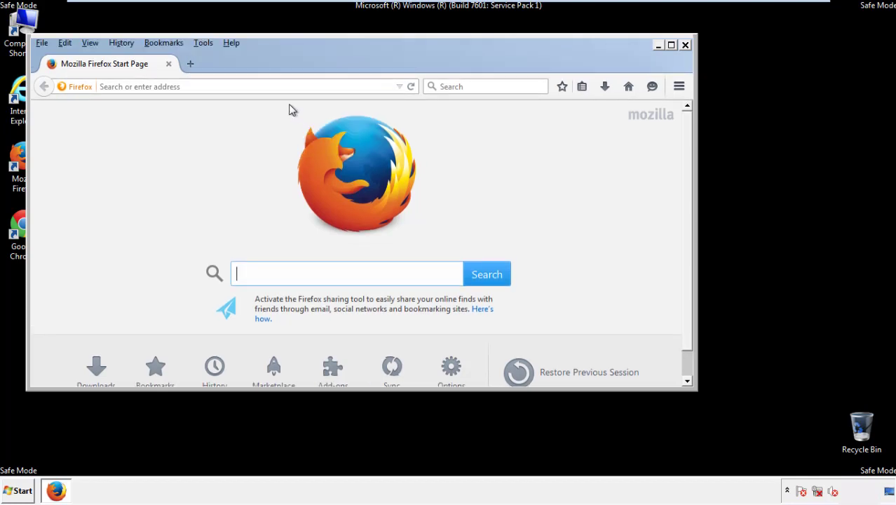
Clear all recent history for the Everything range, keeping offline data and site preferences ticked
left_click(126, 44)
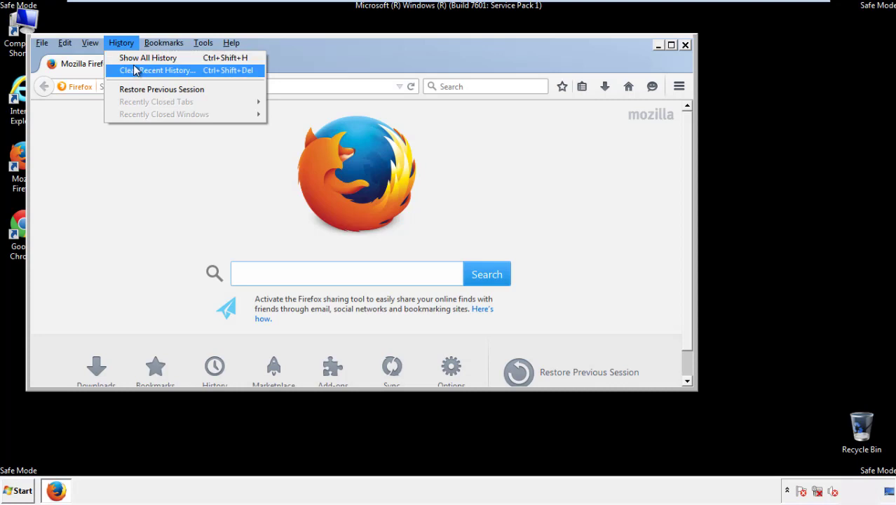
left_click(134, 71)
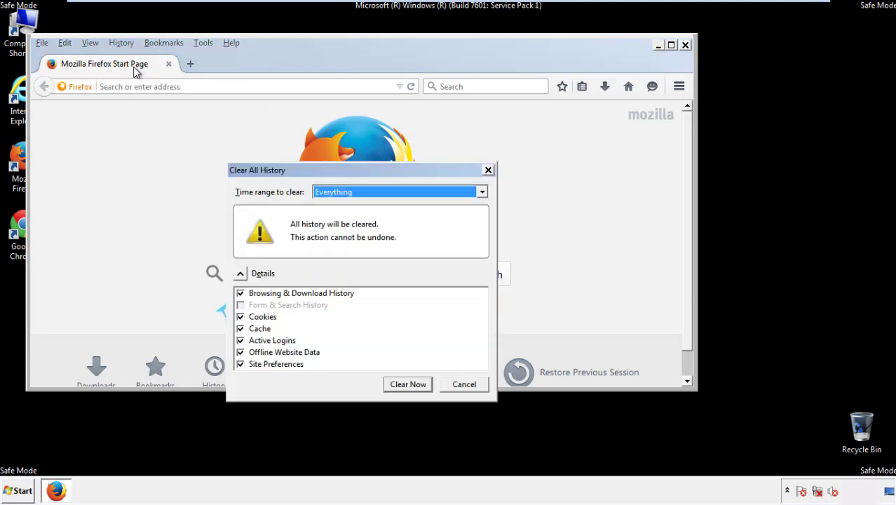
left_click(334, 194)
left_click(337, 264)
left_click(240, 353)
left_click(240, 352)
left_click(240, 364)
left_click(239, 364)
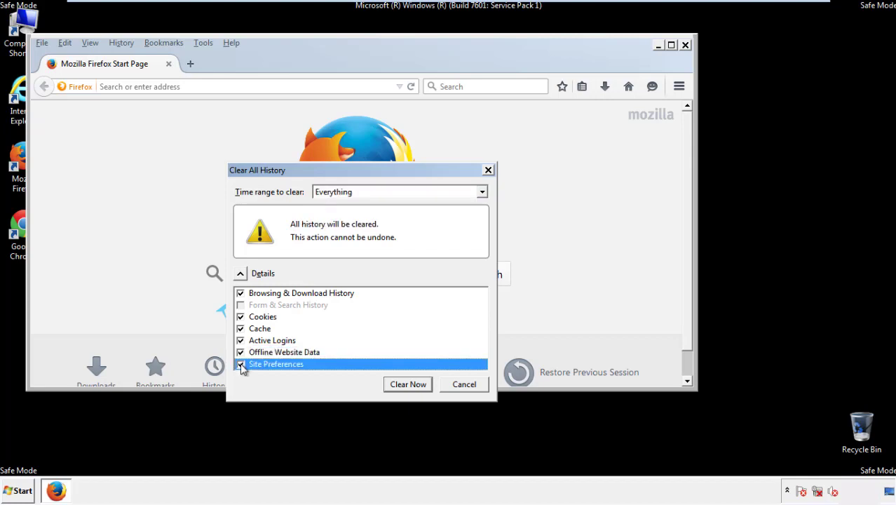
left_click(407, 386)
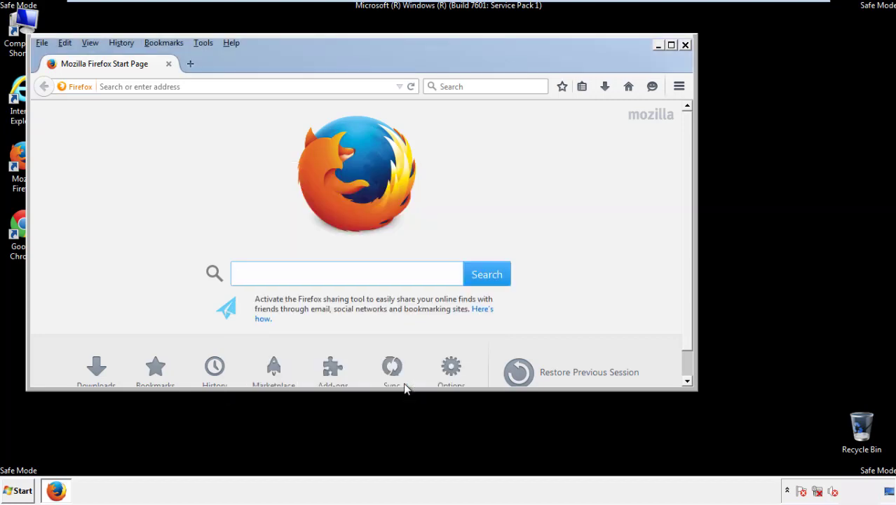
Refresh Firefox to its defaults from Troubleshooting Information, then close Firefox
left_click(231, 43)
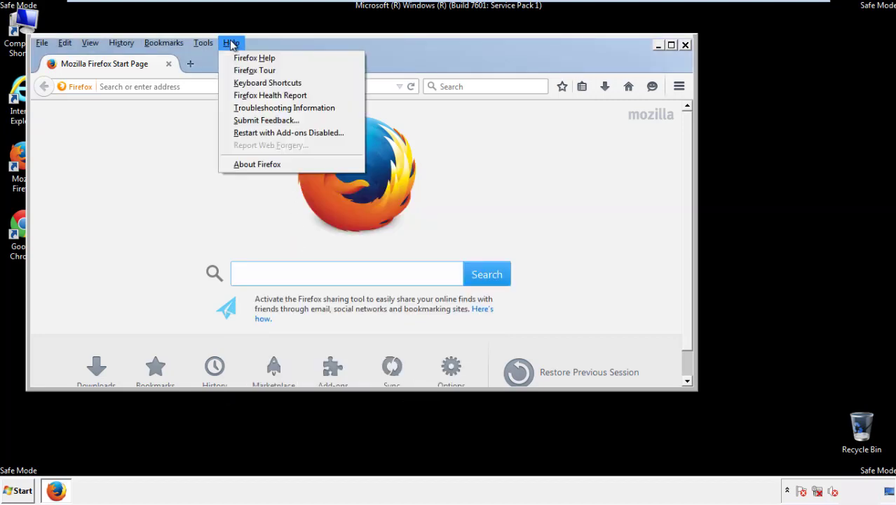
left_click(259, 107)
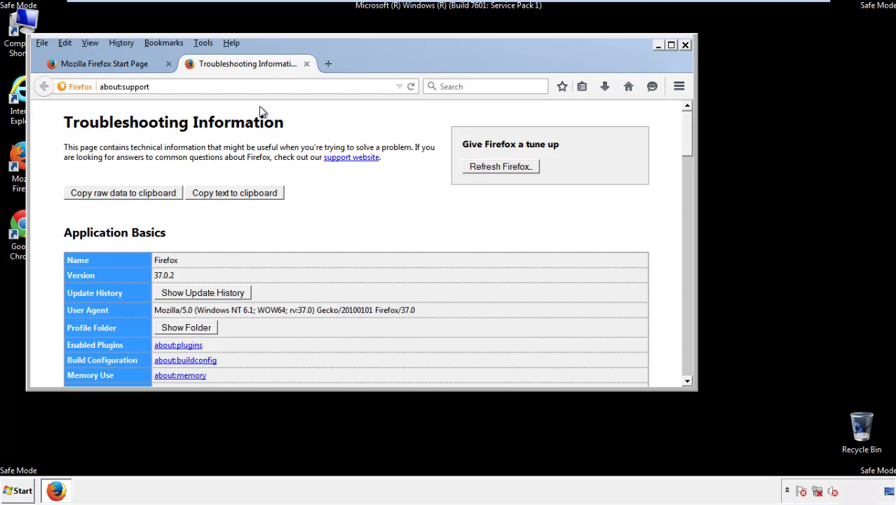
left_click(521, 169)
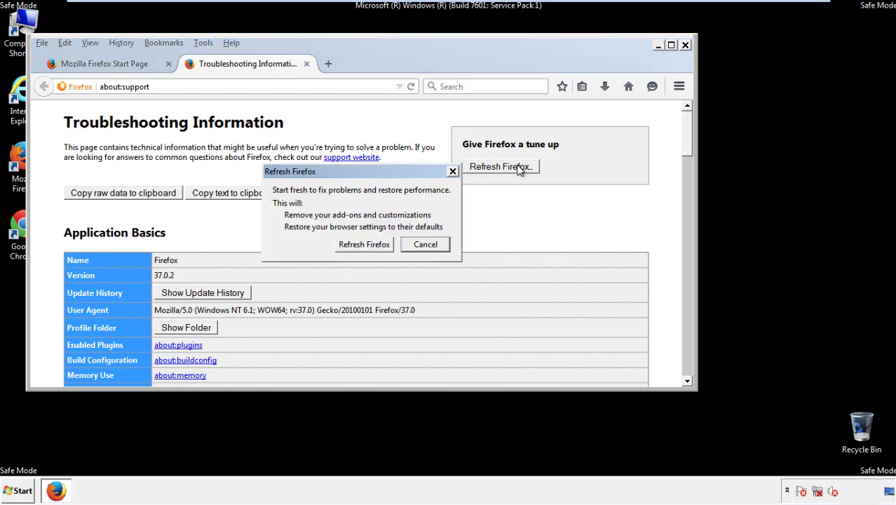
left_click(364, 244)
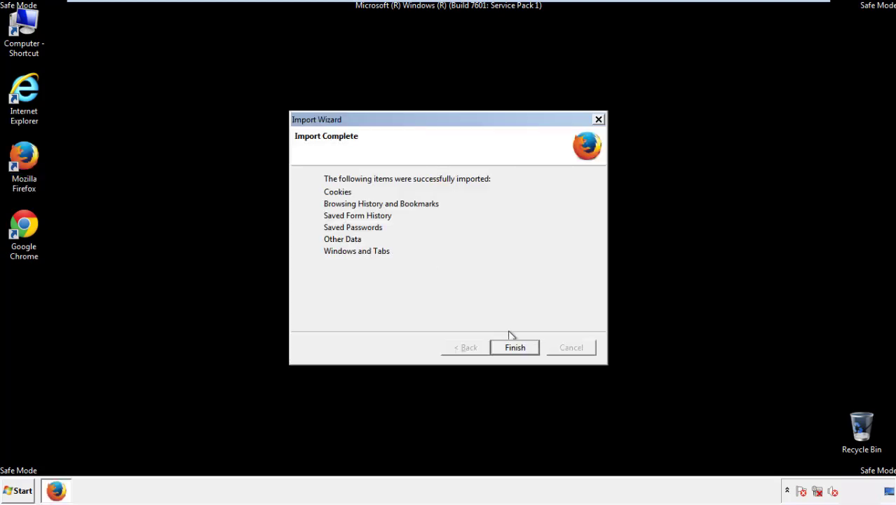
left_click(515, 348)
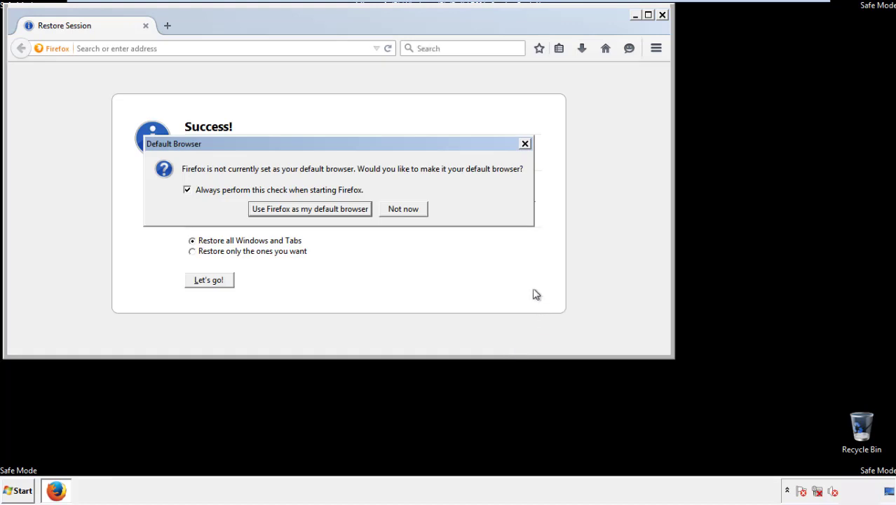
left_click(404, 210)
left_click(662, 14)
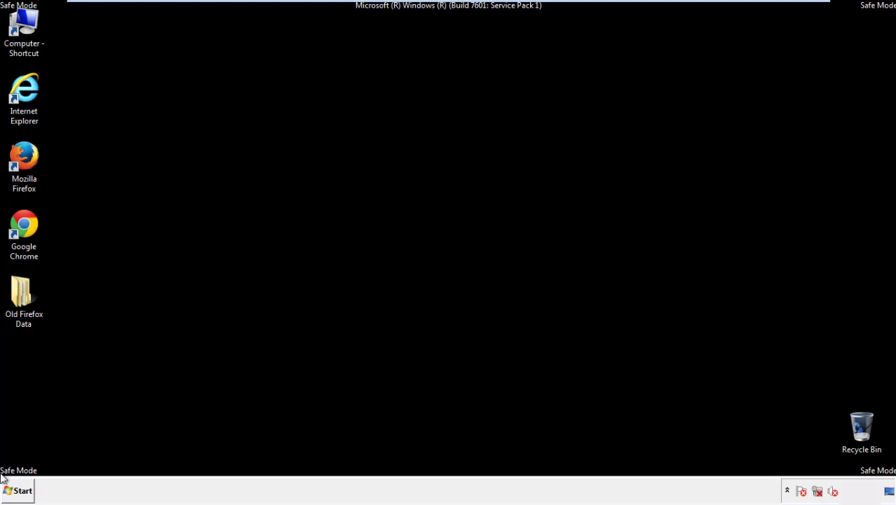
Launch Chrome, dismiss the default-browser bar, and go to History from Settings
double_click(21, 223)
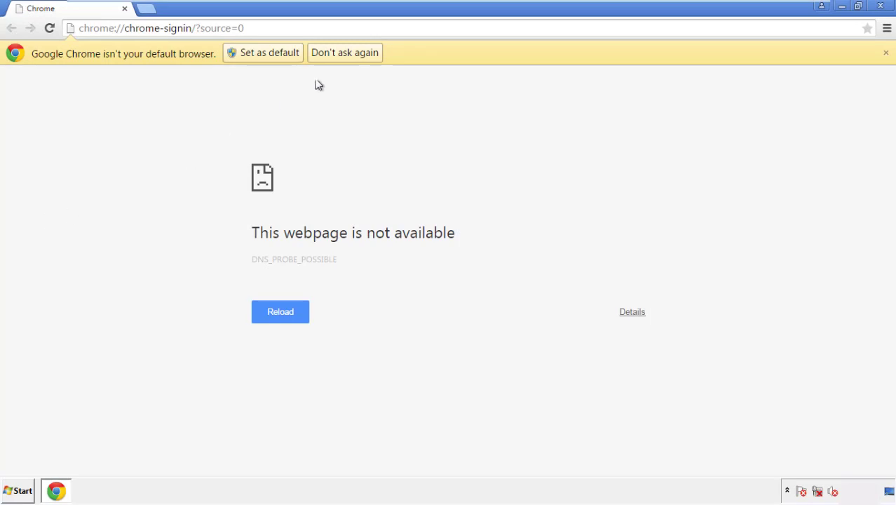
left_click(360, 53)
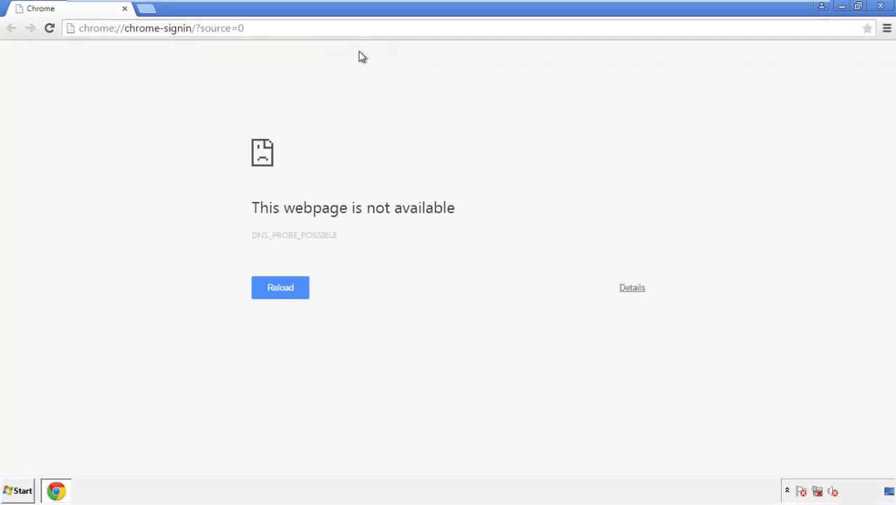
left_click(887, 30)
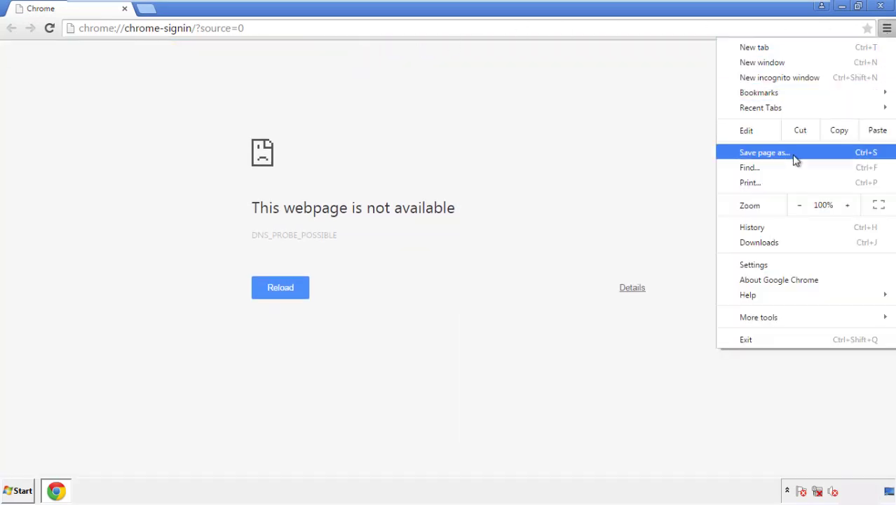
left_click(758, 266)
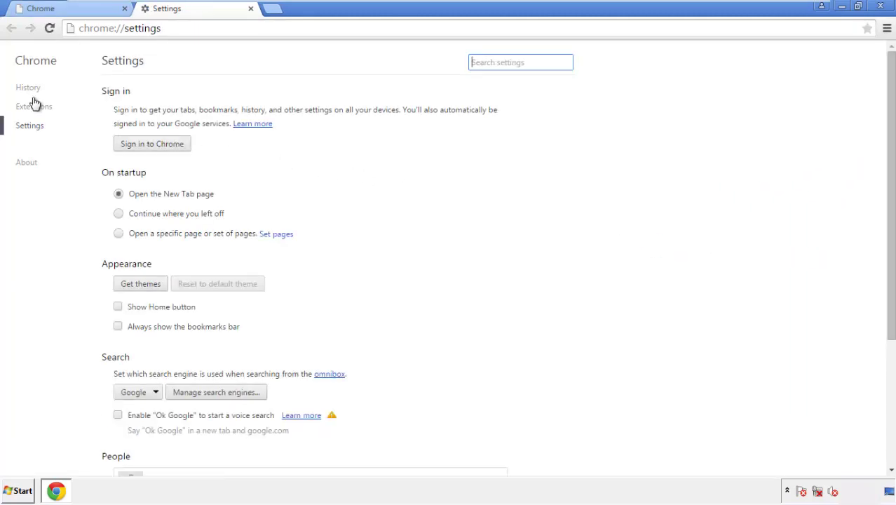
left_click(32, 89)
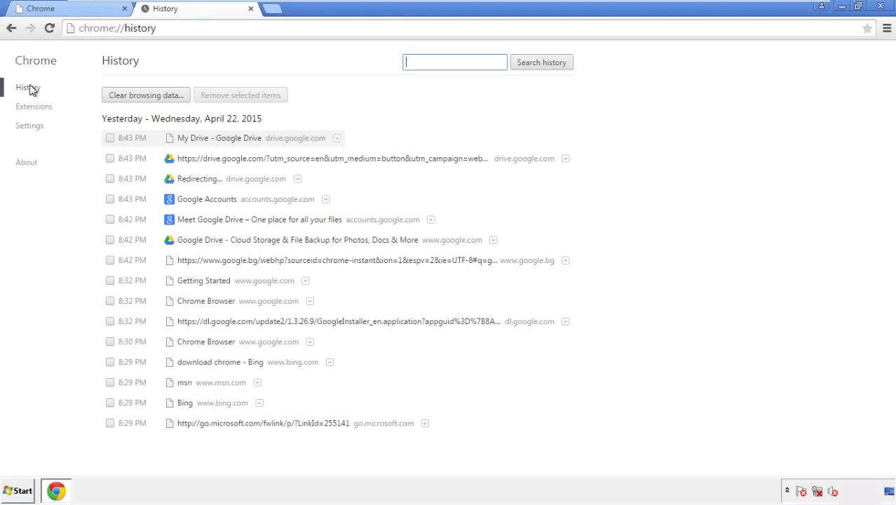
Clear Chrome browsing data from the beginning of time, including autofill, but not passwords
left_click(134, 98)
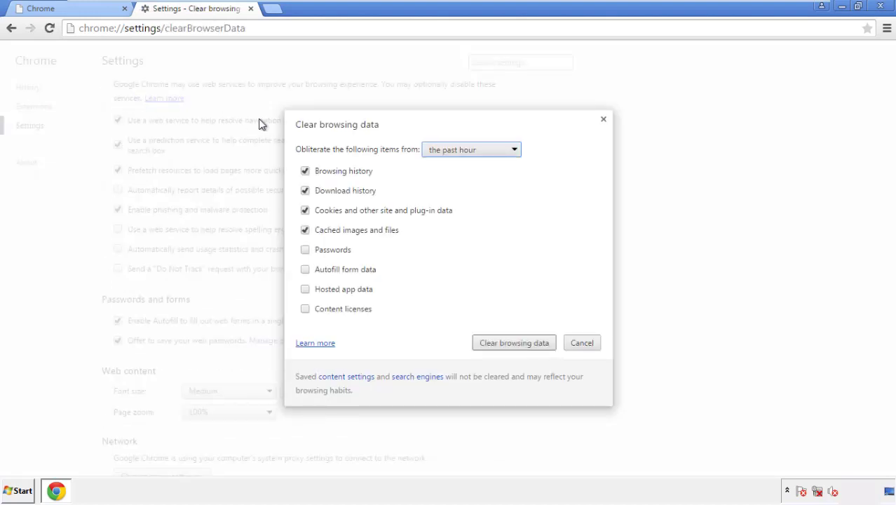
left_click(451, 152)
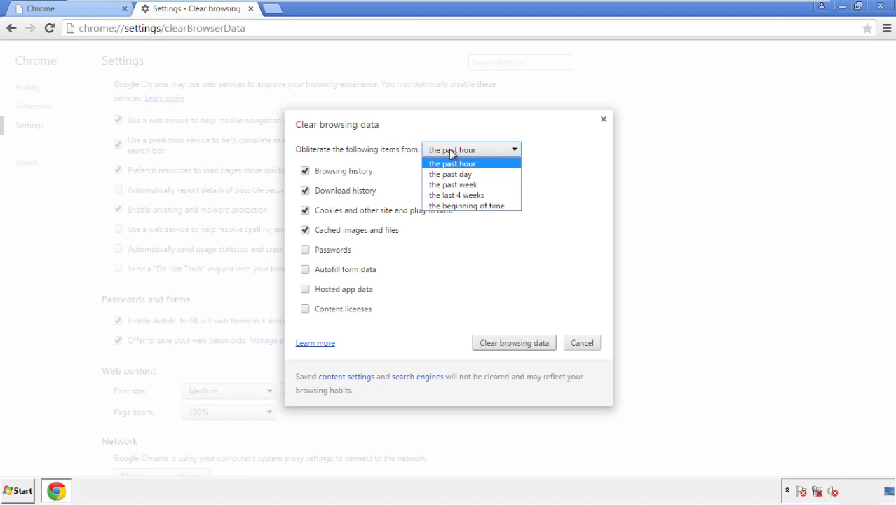
left_click(449, 206)
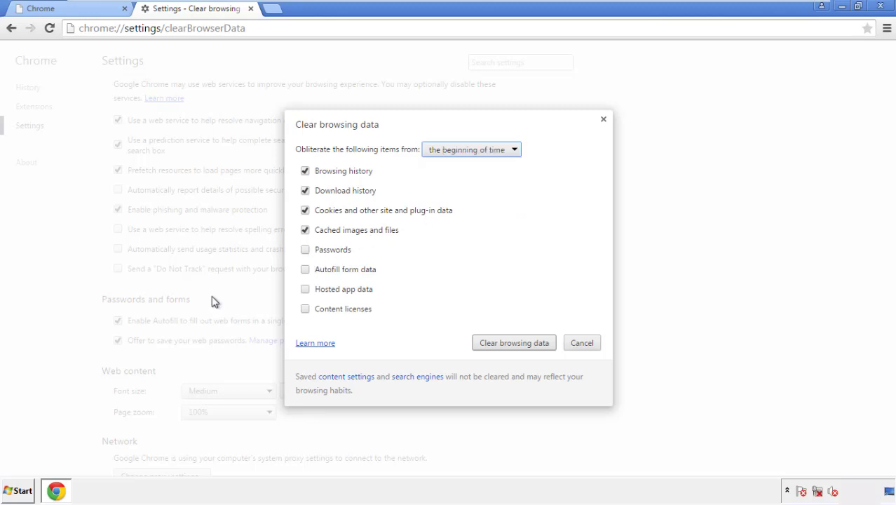
left_click(307, 271)
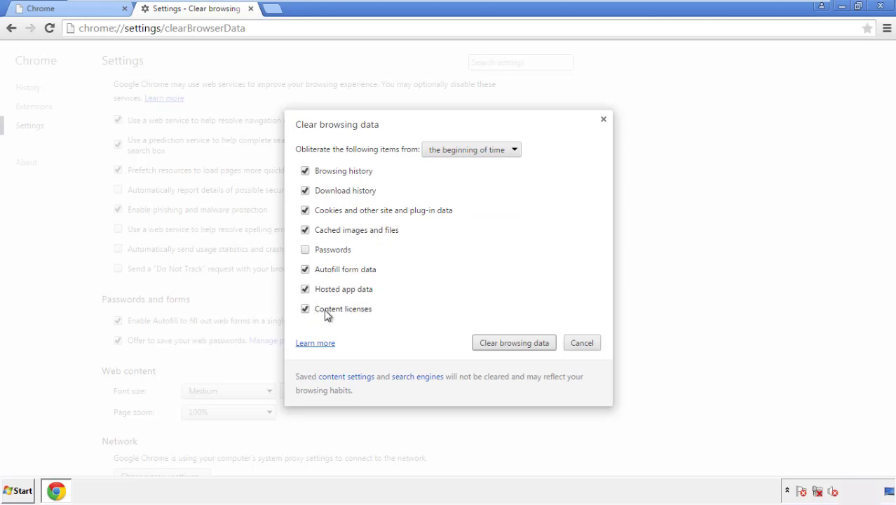
left_click(504, 345)
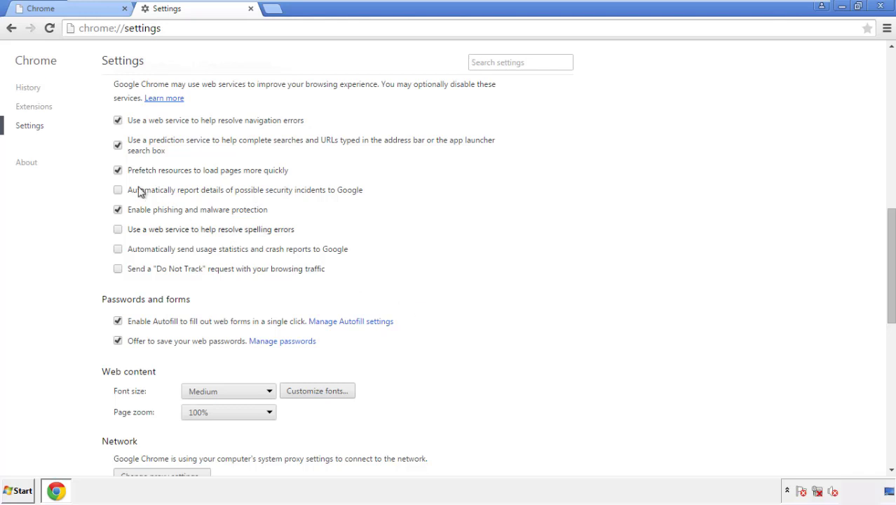
Reset Chrome settings to their original defaults and close Chrome
left_click_drag(890, 223, 873, 392)
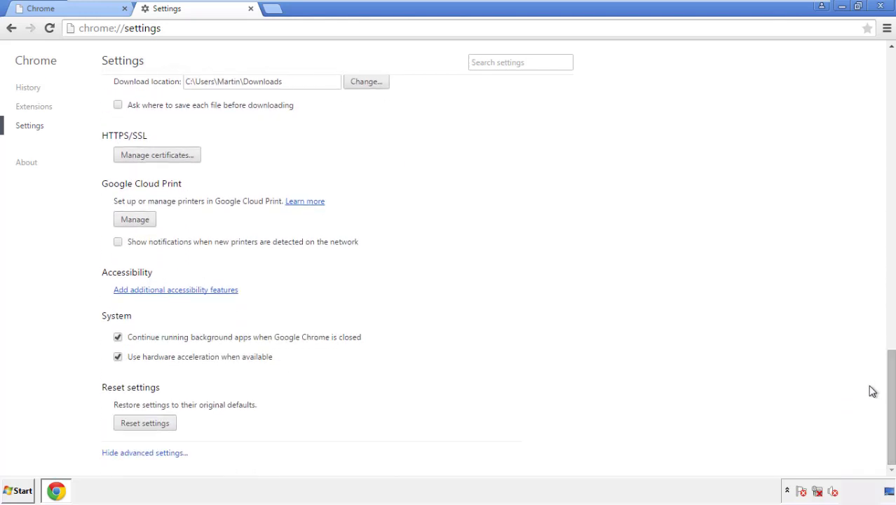
left_click(168, 427)
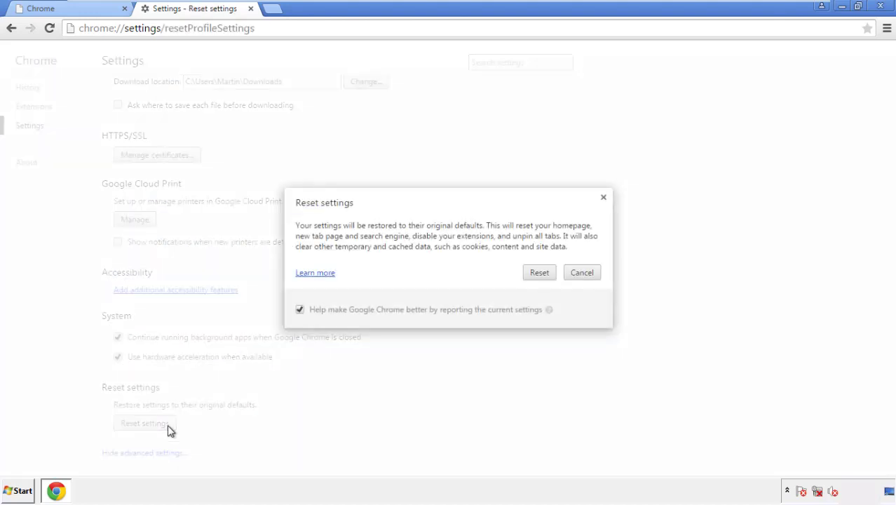
left_click(540, 273)
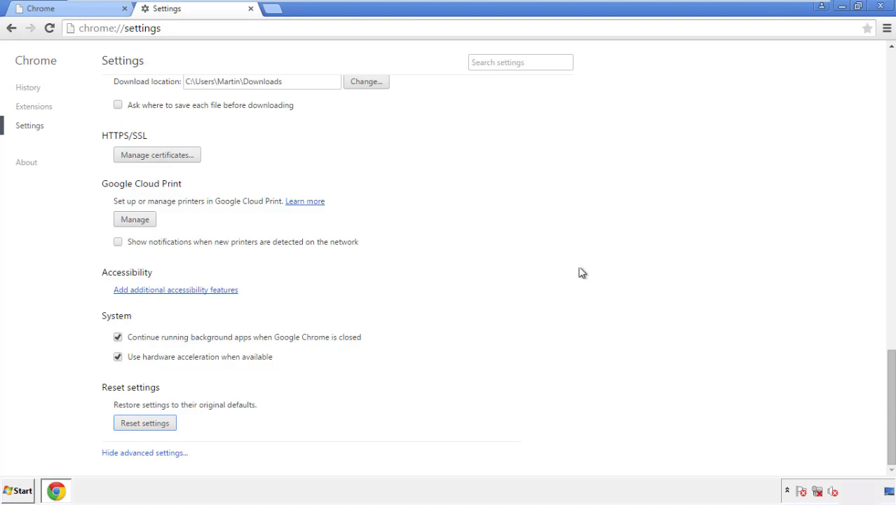
left_click(880, 6)
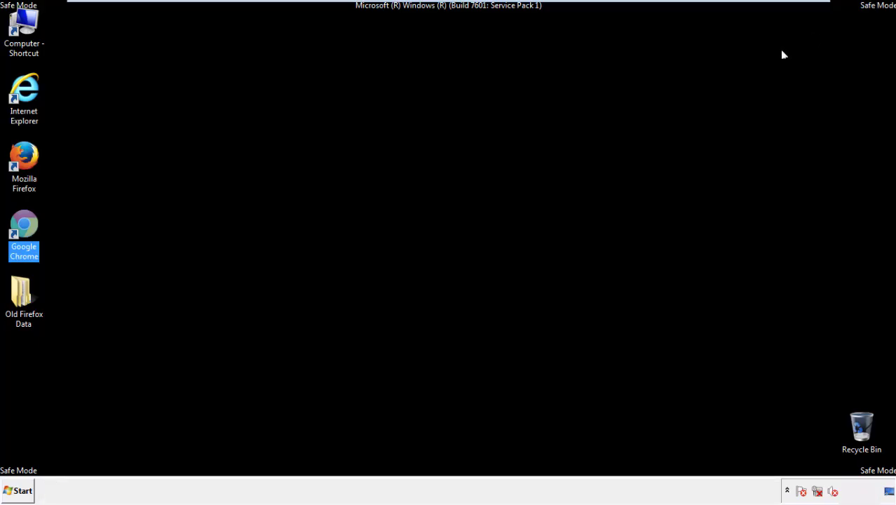
Launch Firefox, remove the Search Mine extension in Add-ons, and close Firefox
left_click(484, 226)
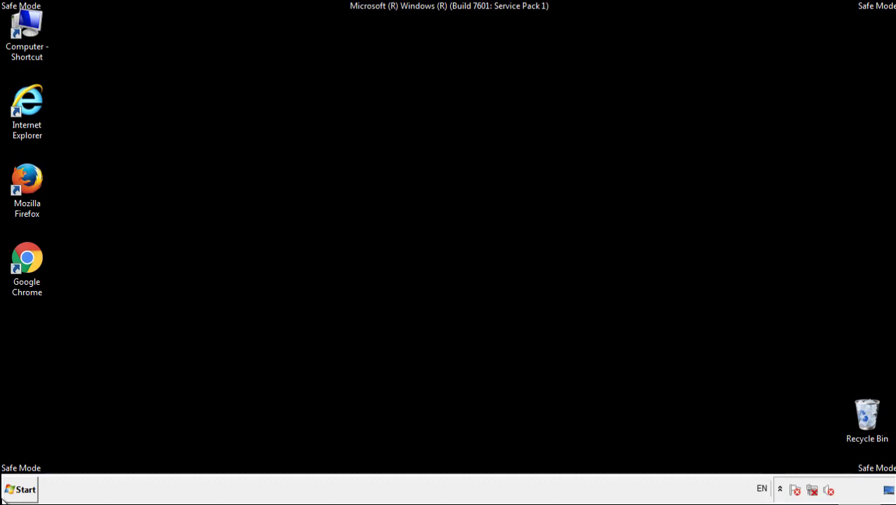
double_click(34, 174)
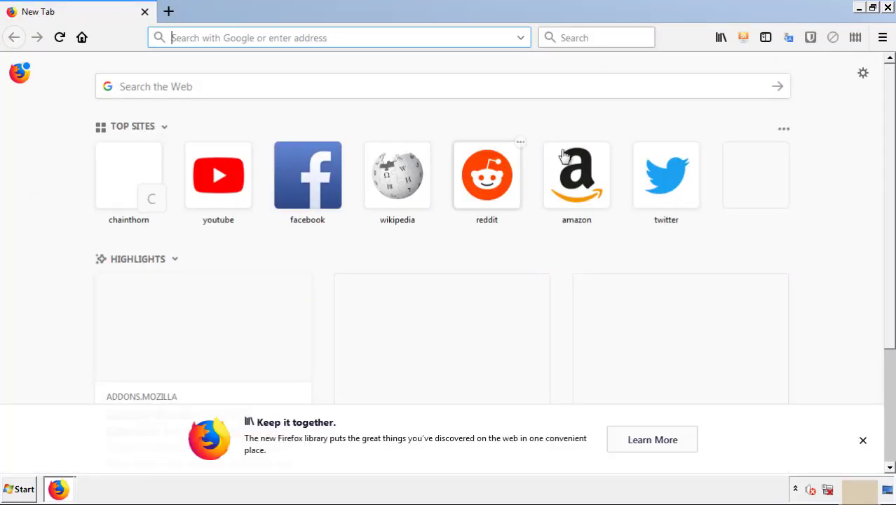
left_click(883, 37)
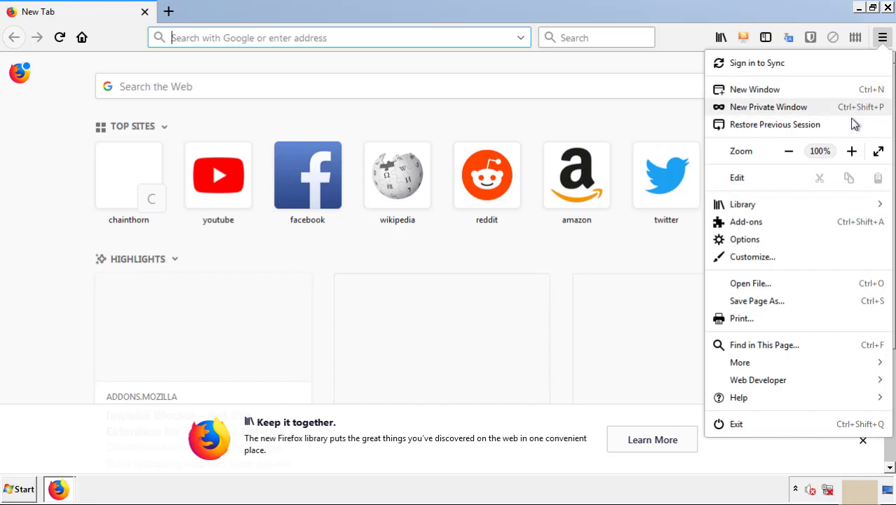
left_click(746, 222)
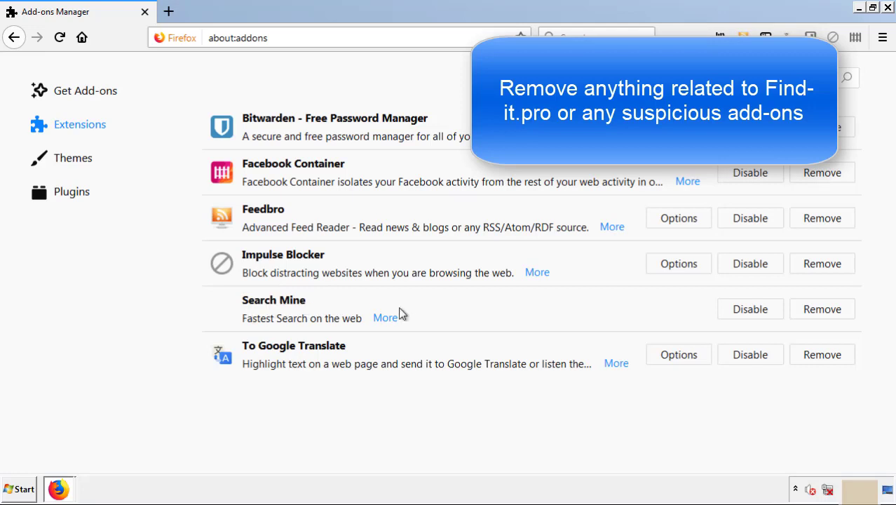
left_click(819, 314)
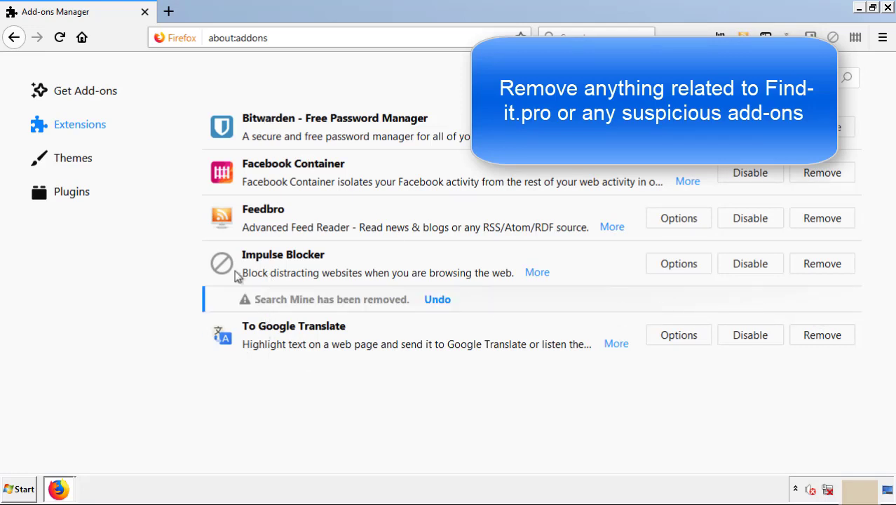
left_click(888, 8)
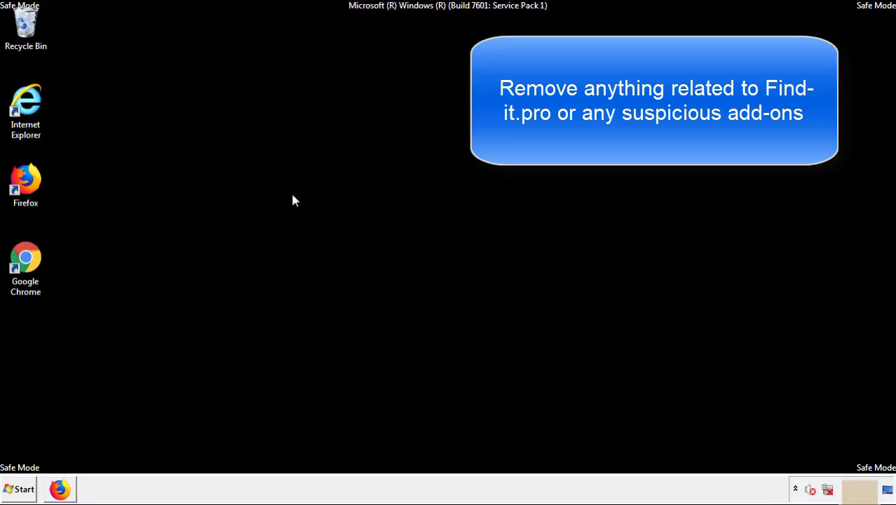
Remove the Search Mine extension from Chrome's Extensions page and close Chrome
double_click(24, 273)
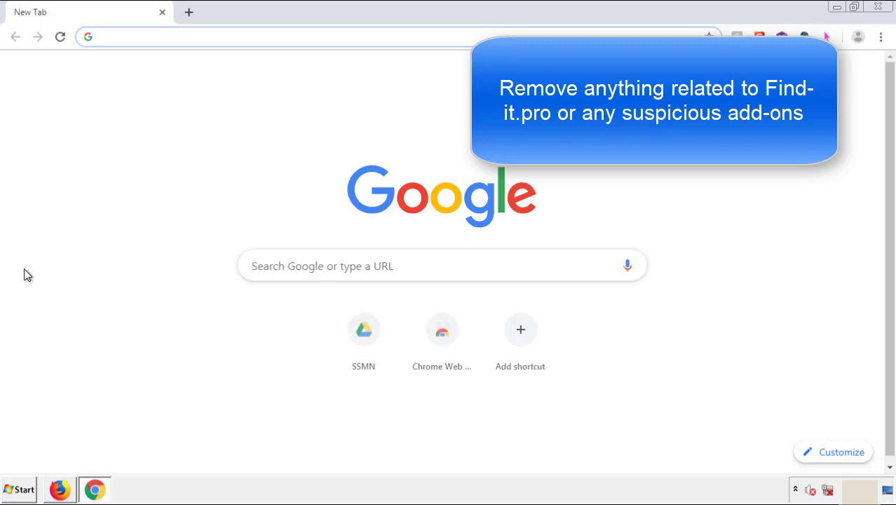
left_click(881, 36)
mouse_move(805, 246)
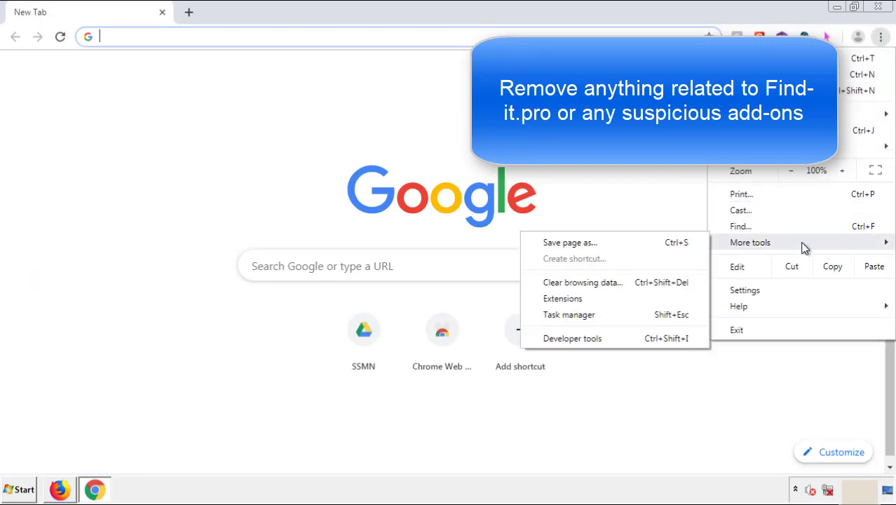
left_click(570, 298)
scroll(252, 232, "down", 5)
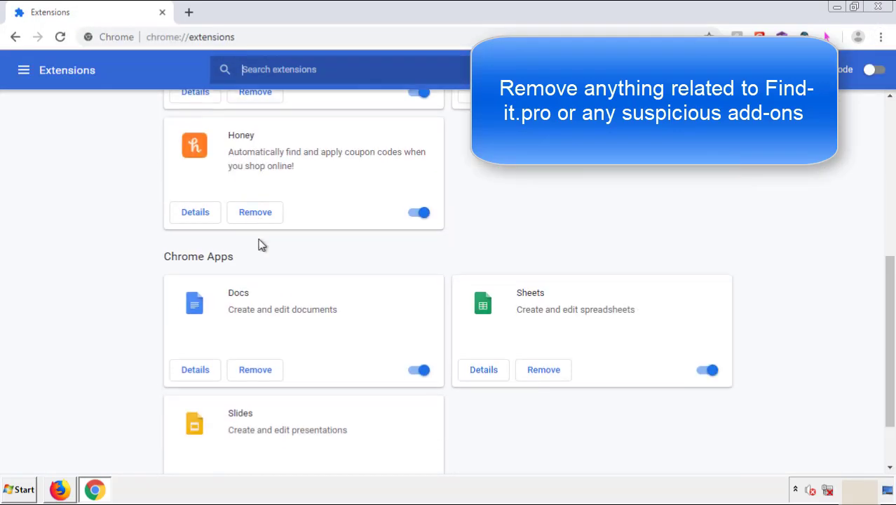
scroll(340, 256, "up", 5)
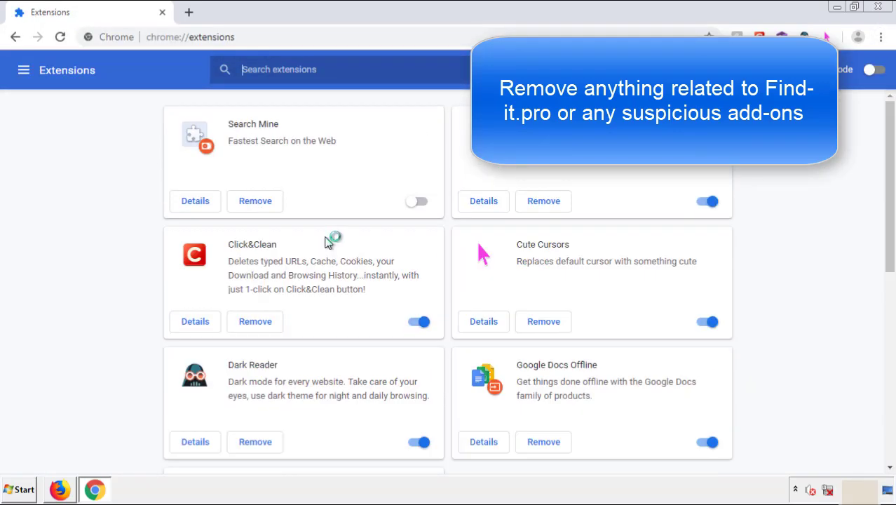
left_click(254, 204)
key("Return")
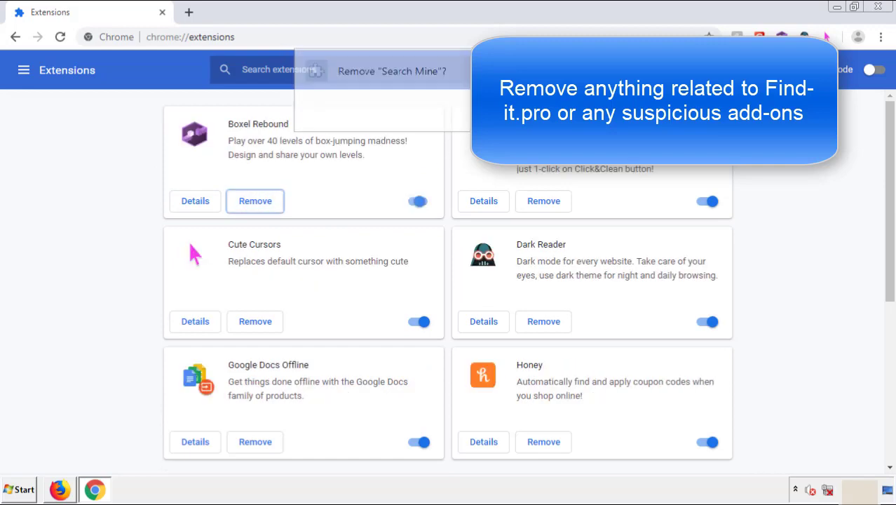
left_click(878, 6)
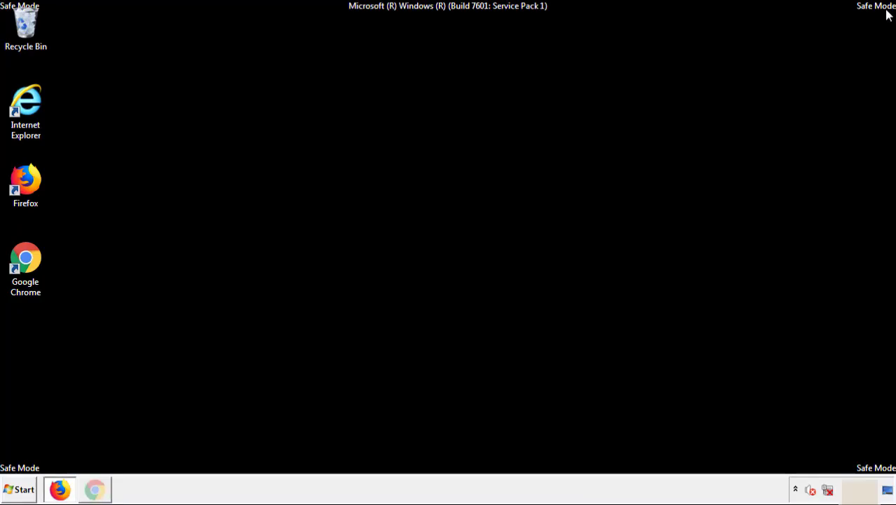
Restart the computer from the Start menu
left_click(23, 491)
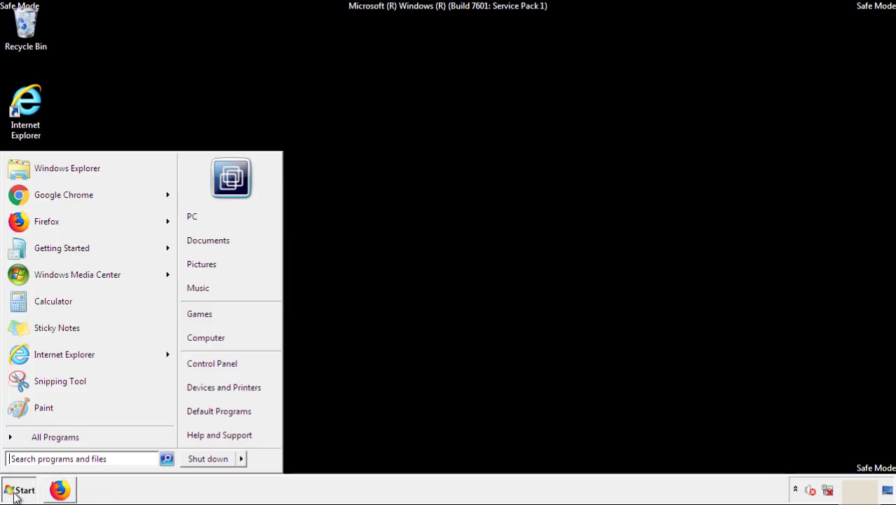
mouse_move(243, 460)
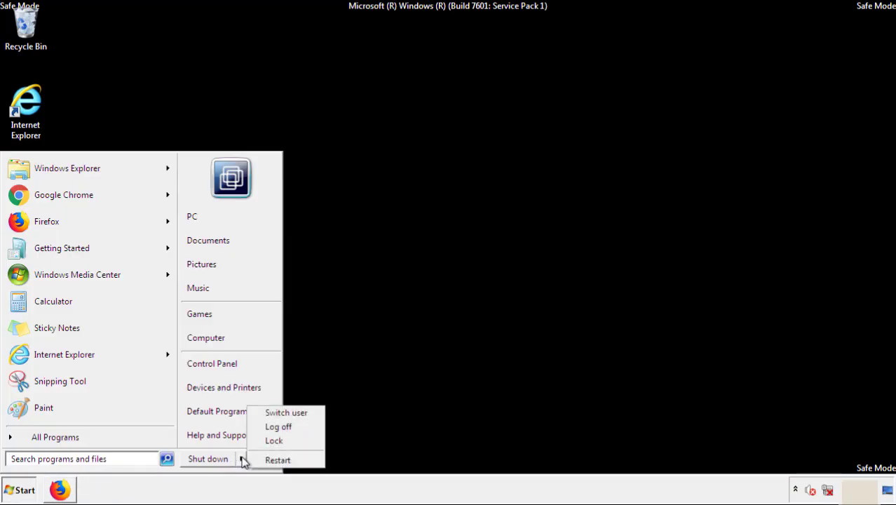
left_click(278, 460)
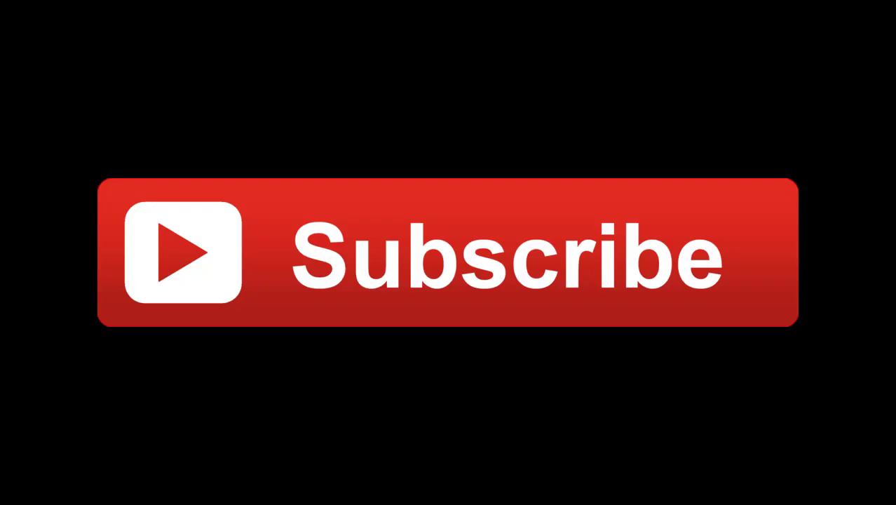